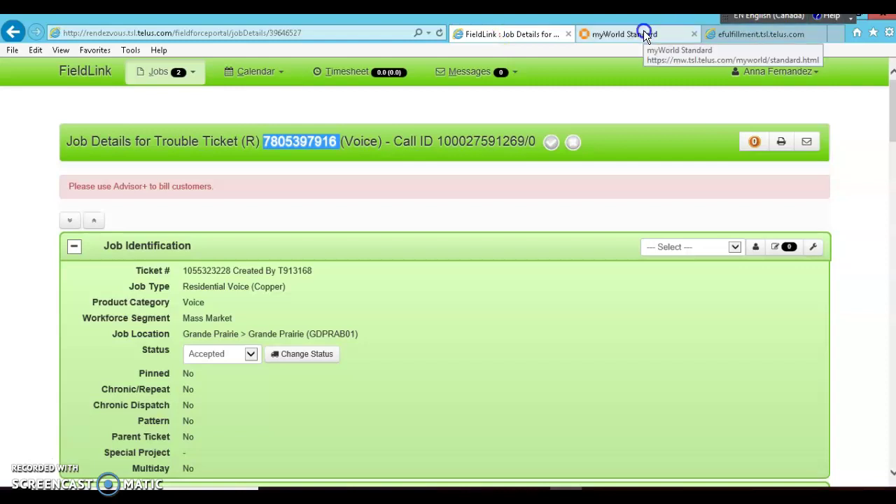
Switch to e.Fulfillment, open the terminal record of XCONN access point 2110 from the phone number lookup, and copy its map number.
left_click(722, 33)
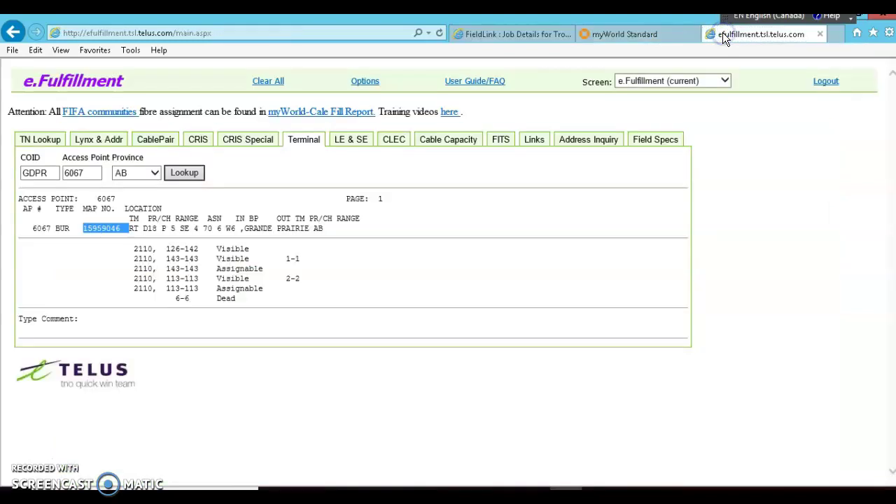
left_click(49, 138)
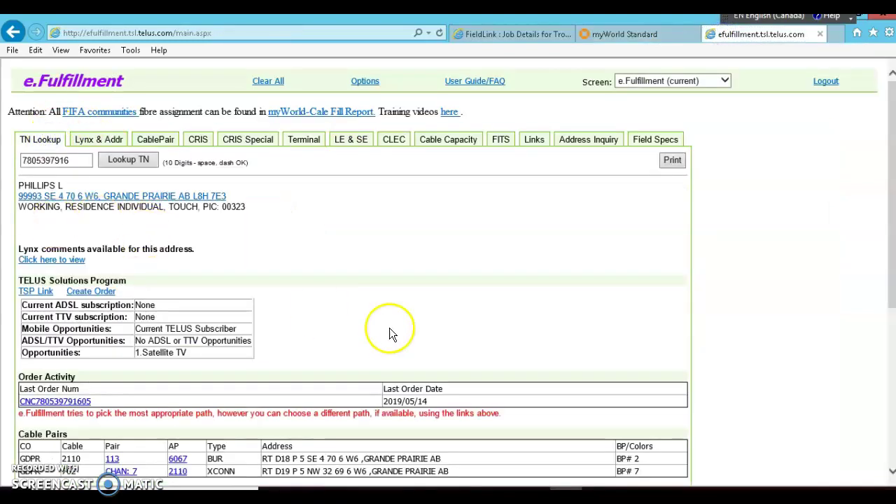
left_click_drag(886, 181, 887, 205)
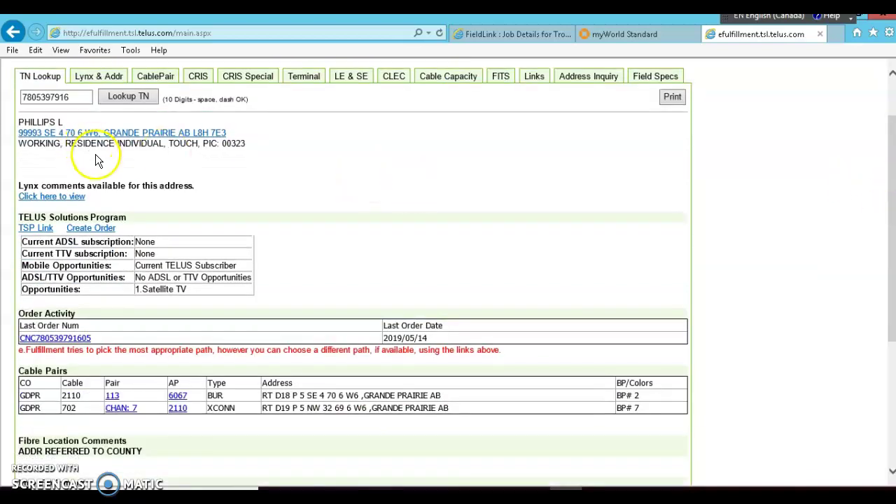
left_click(179, 412)
left_click(179, 410)
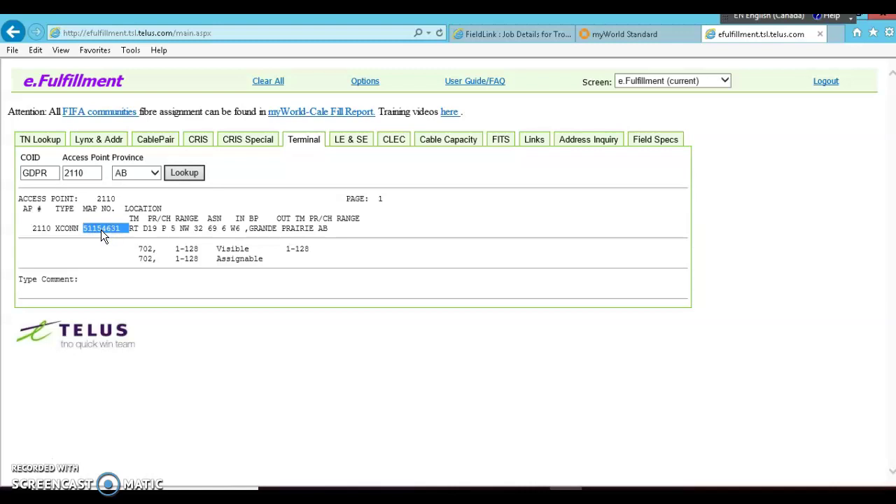
Switch to myWorld and search for the cross-connect's map number 51154631.
left_click(640, 33)
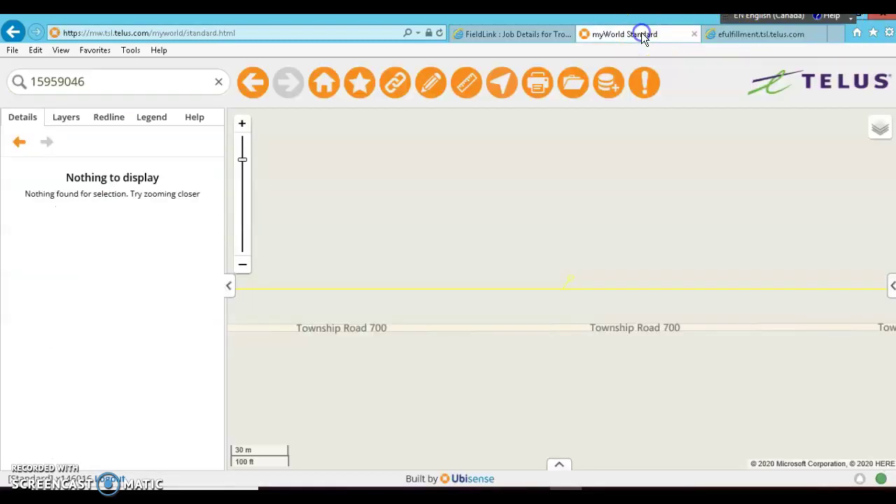
left_click(147, 83)
key("ctrl+a")
type("51154631")
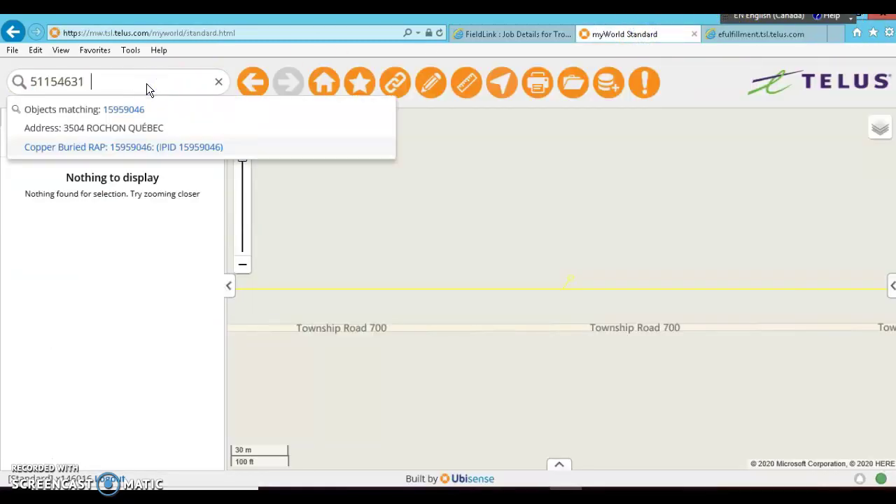
key("Return")
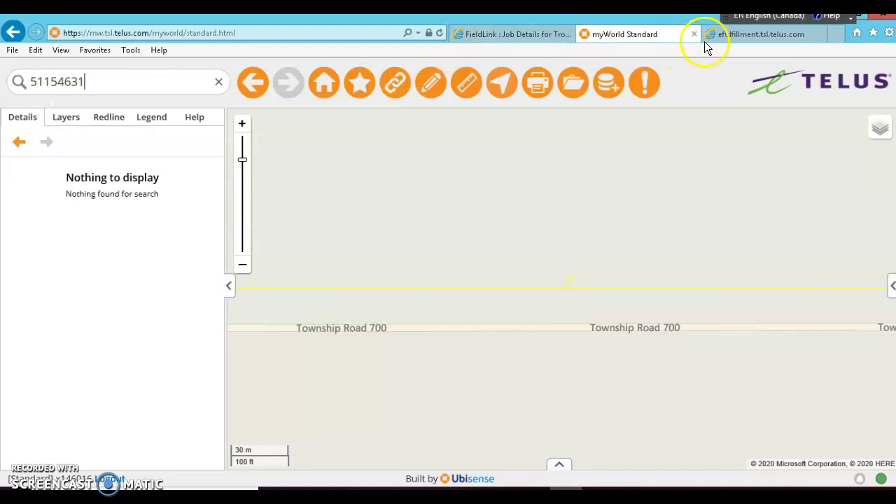
Return to e.Fulfillment, open the terminal record of BUR access point 6067 from the number lookup, and copy its map number.
left_click(721, 31)
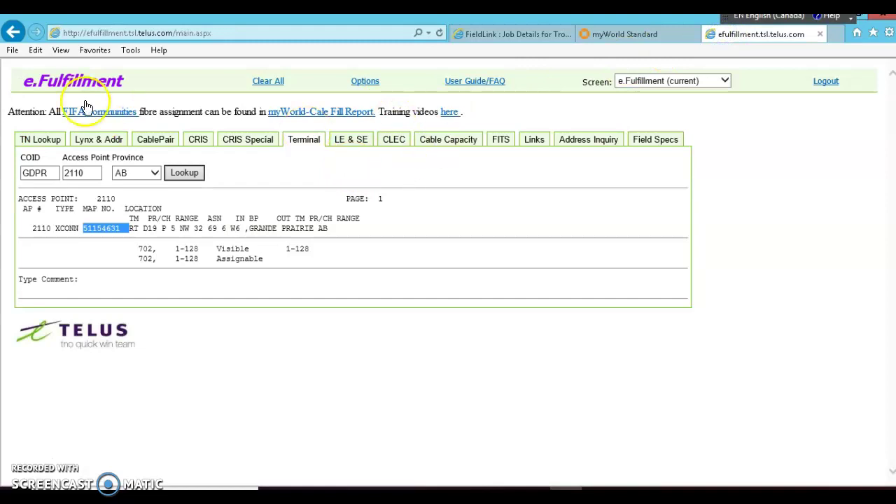
left_click(14, 31)
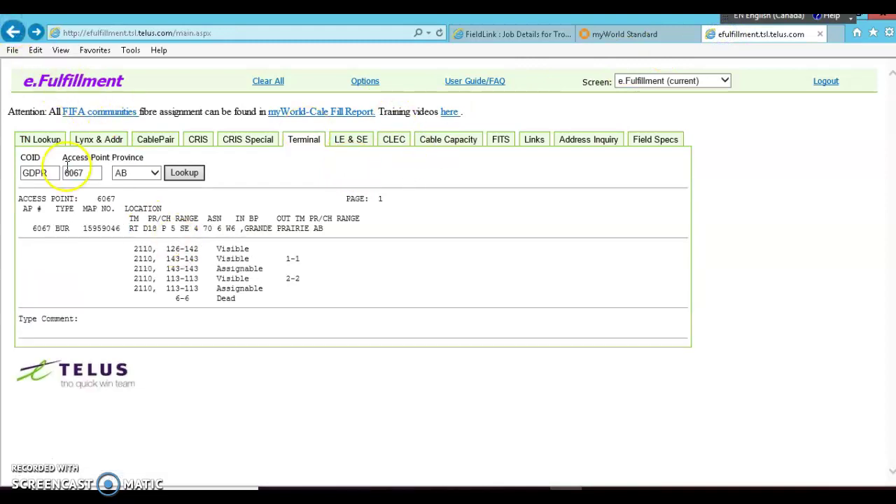
left_click(32, 139)
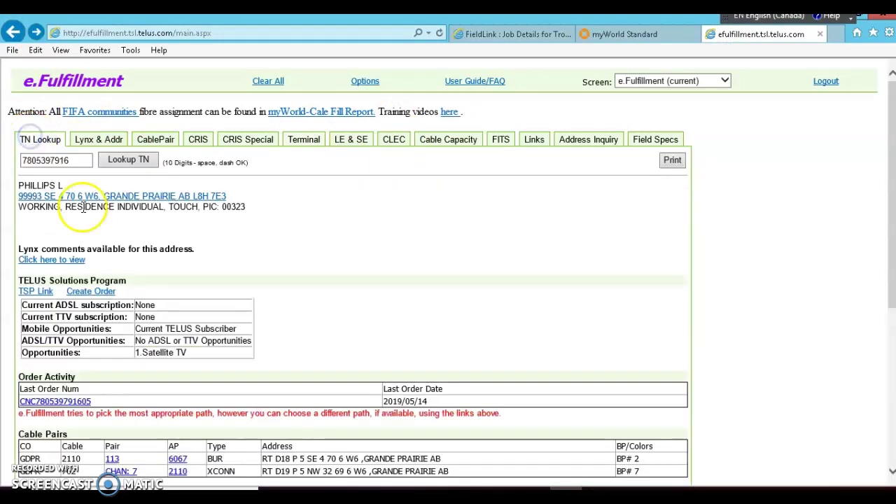
left_click(179, 460)
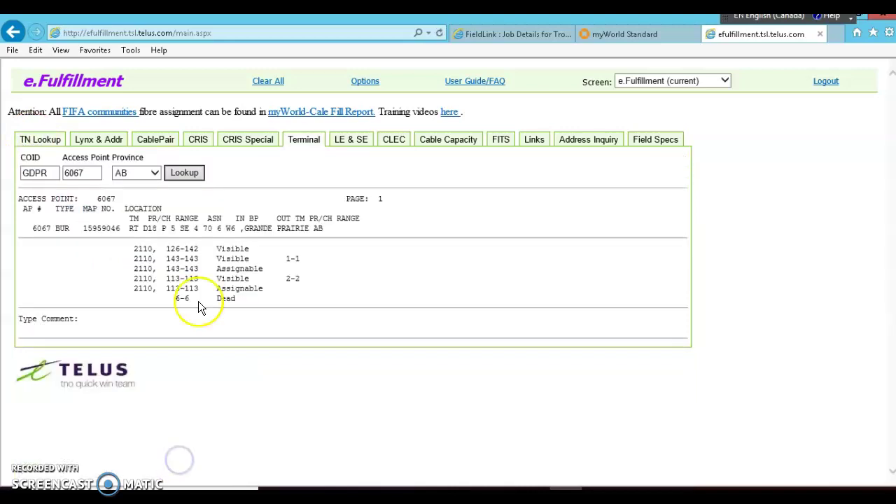
triple_click(105, 230)
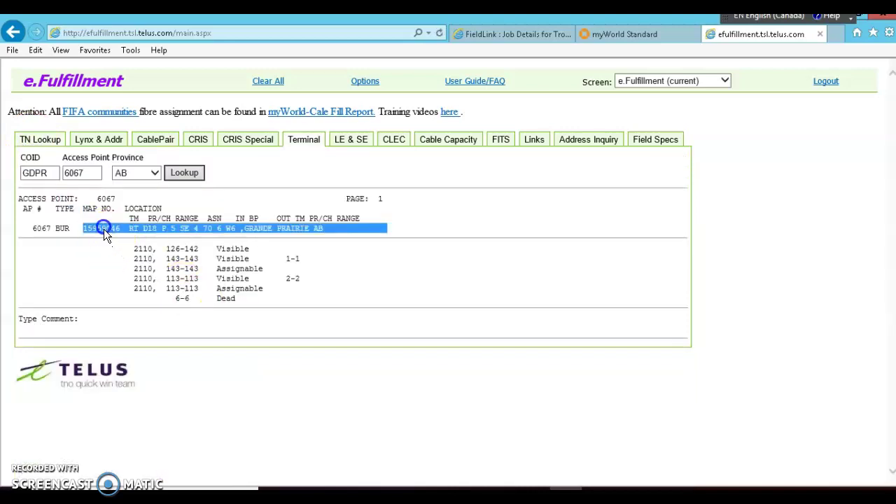
double_click(103, 229)
key("ctrl+c")
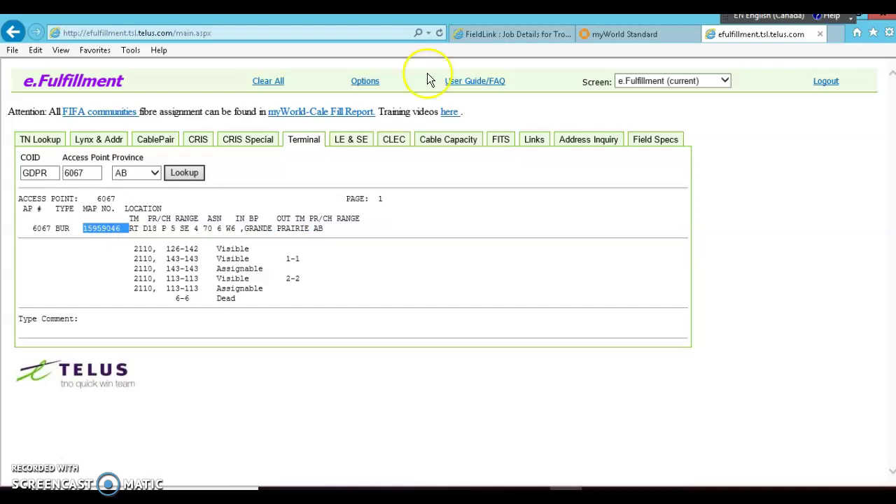
Search myWorld for map number 15959046 and open the matching Copper Buried RAP on the map.
left_click(657, 34)
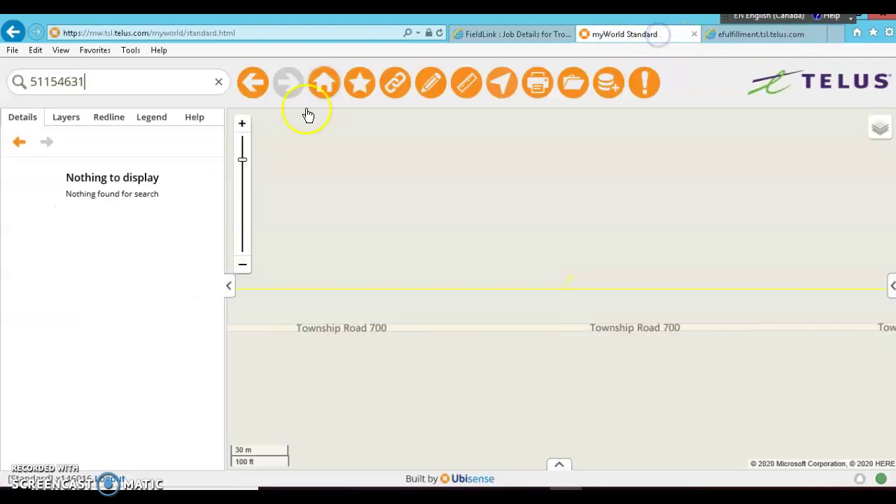
double_click(90, 82)
key("ctrl+v")
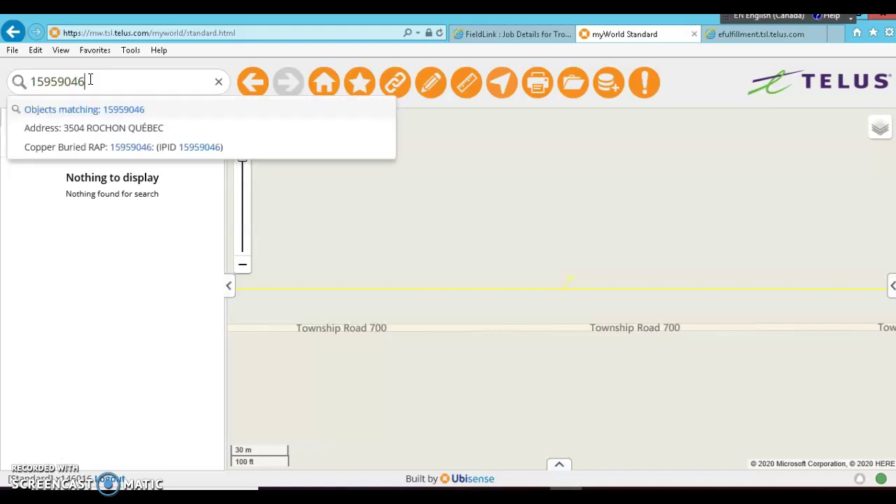
left_click(111, 148)
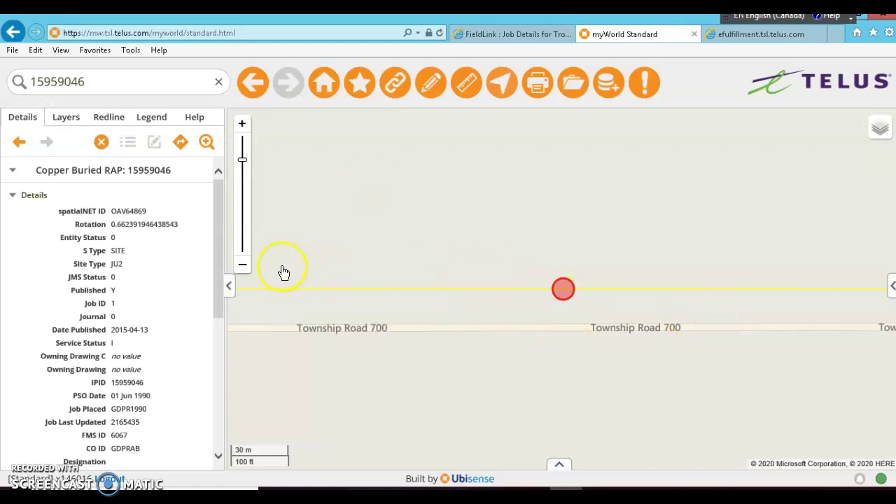
Search for "cross" and run the Copper CrossConnect query limited to the visible map window around the buried RAP.
left_click(246, 265)
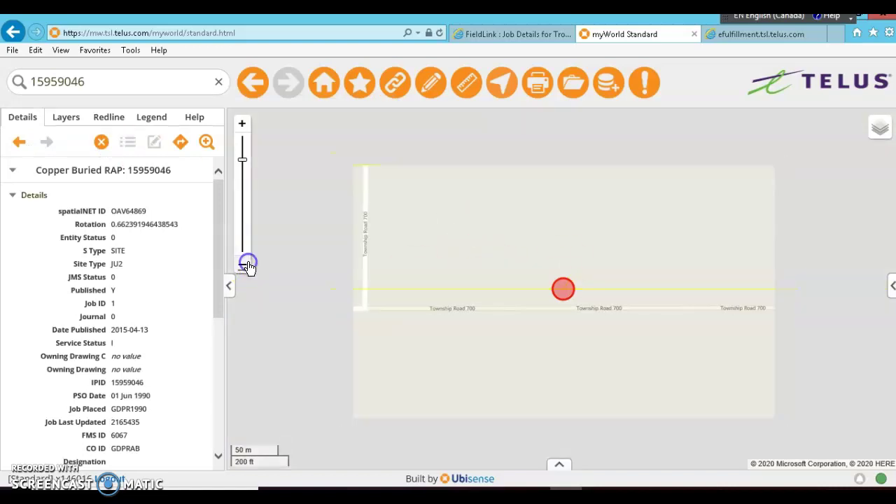
left_click(366, 272)
left_click(494, 306)
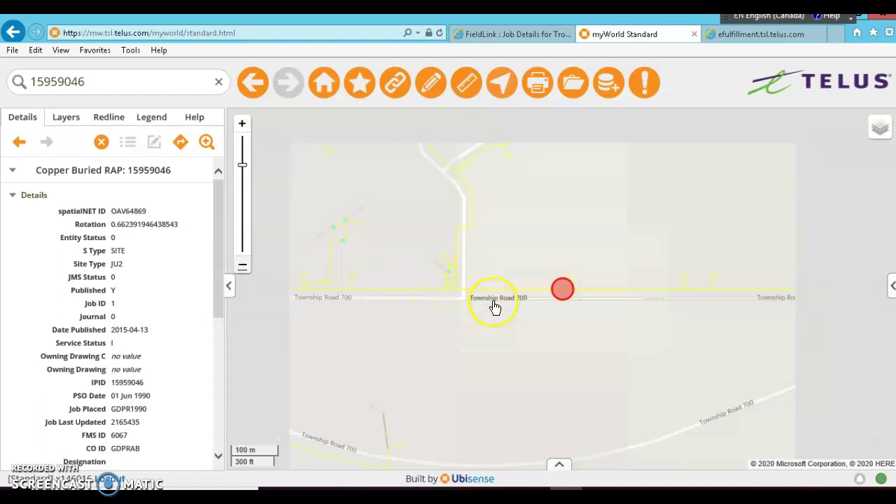
left_click(240, 268)
left_click(241, 267)
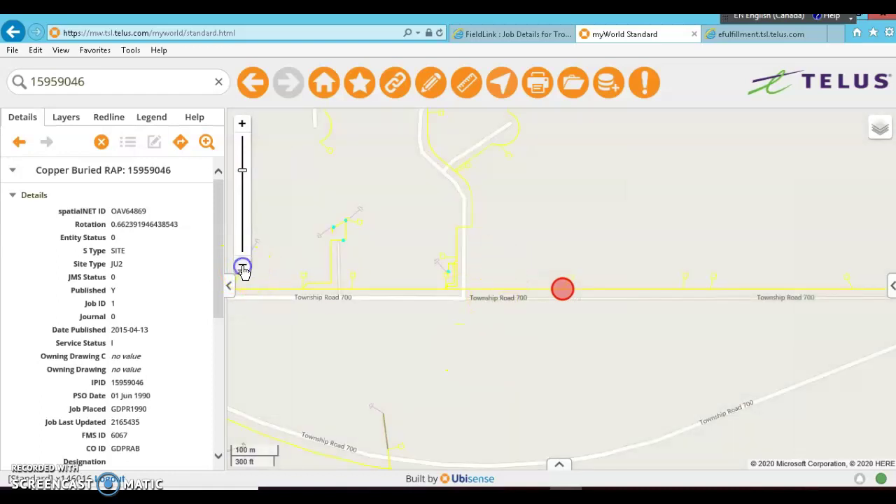
left_click(243, 267)
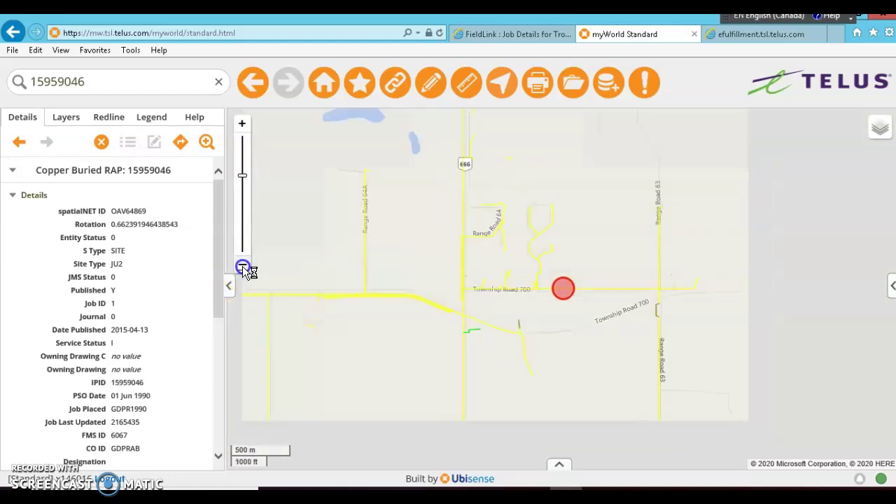
left_click(242, 267)
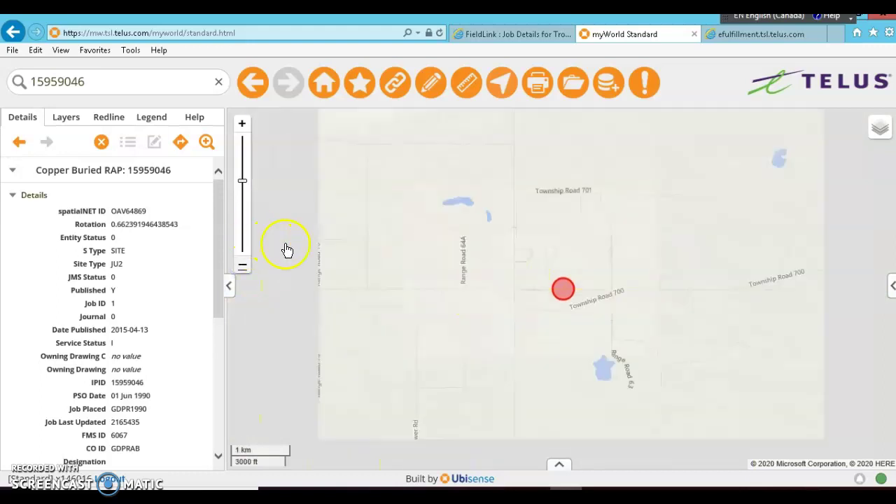
left_click(131, 77)
double_click(131, 77)
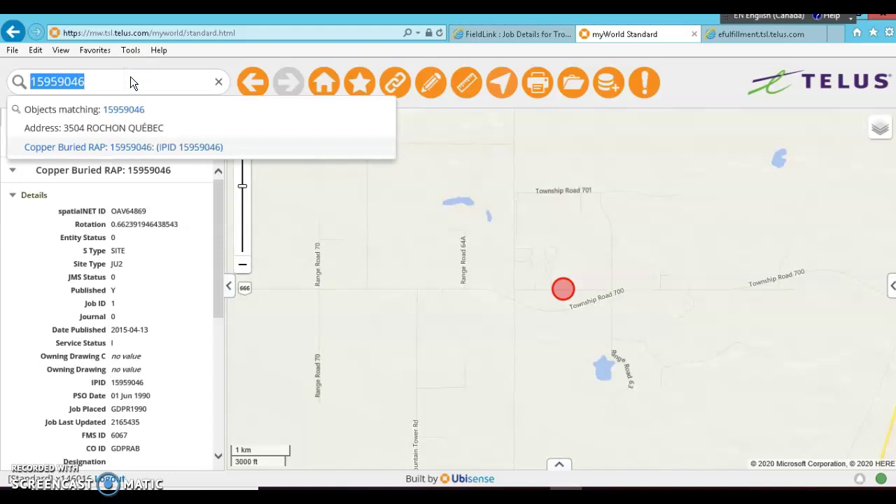
type("cross")
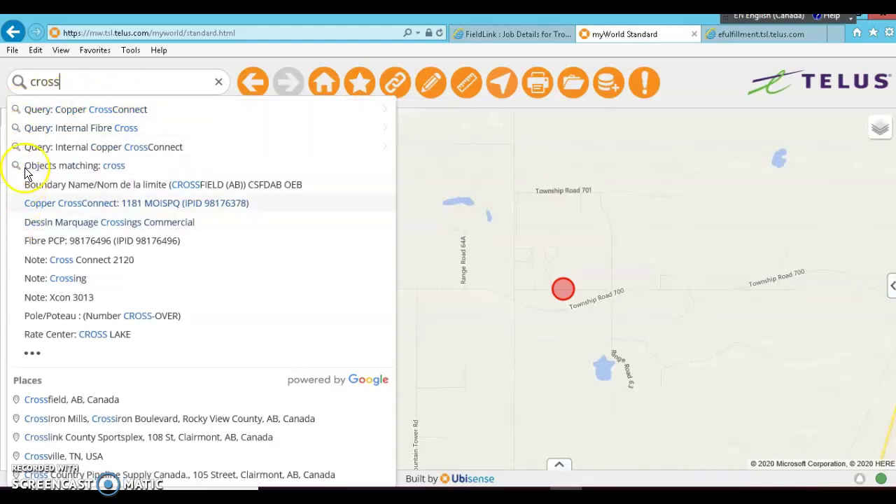
mouse_move(20, 110)
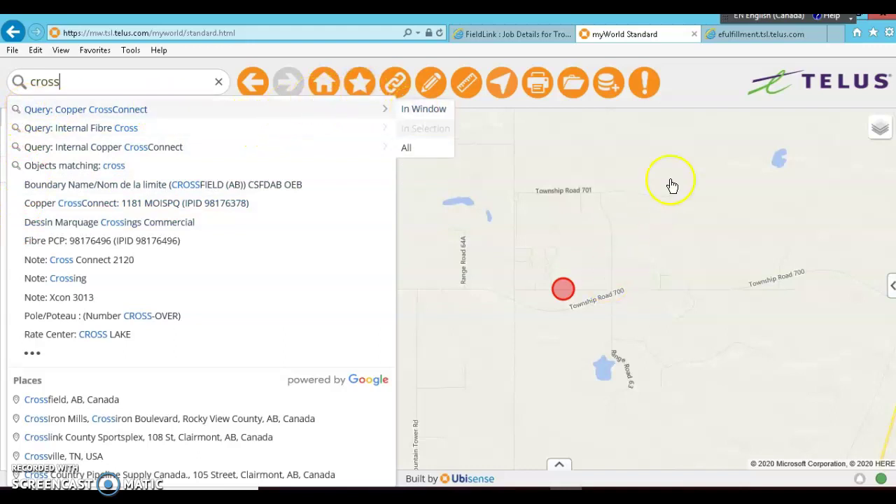
left_click(437, 110)
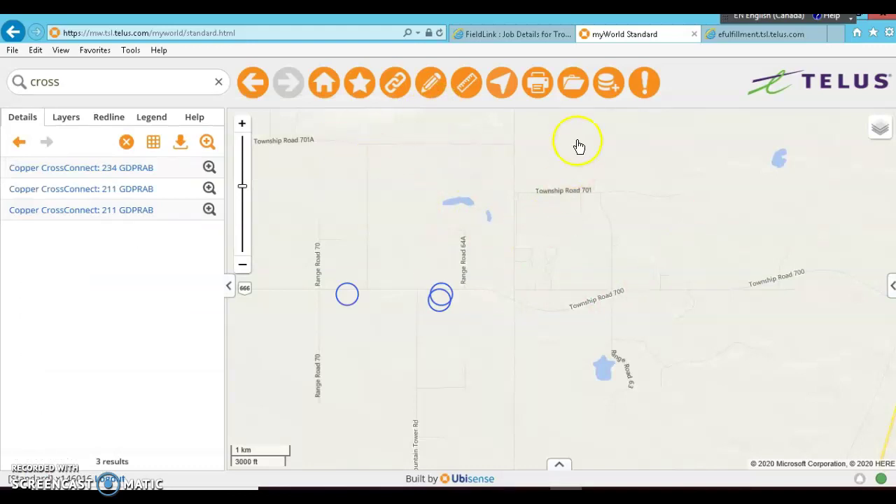
left_click(521, 34)
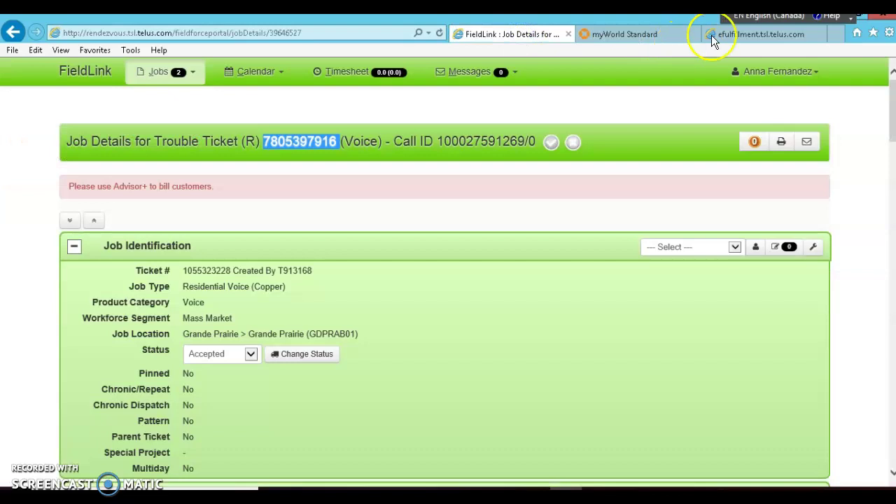
left_click(731, 34)
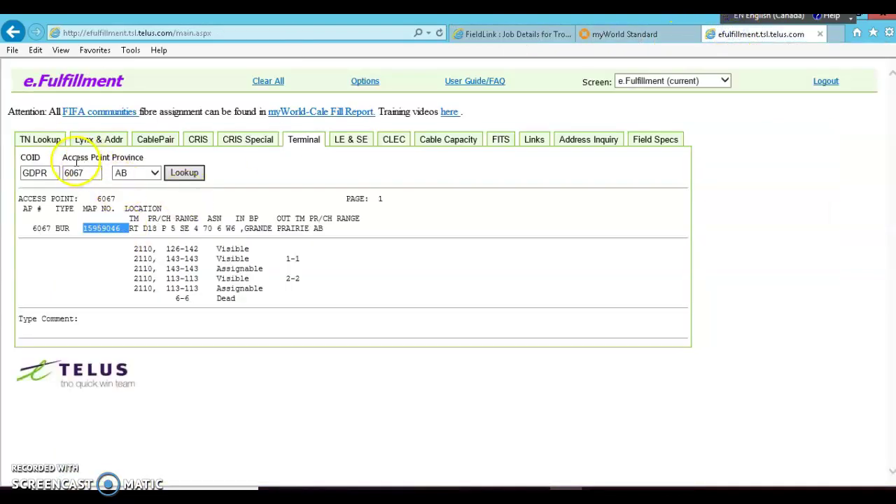
left_click(40, 140)
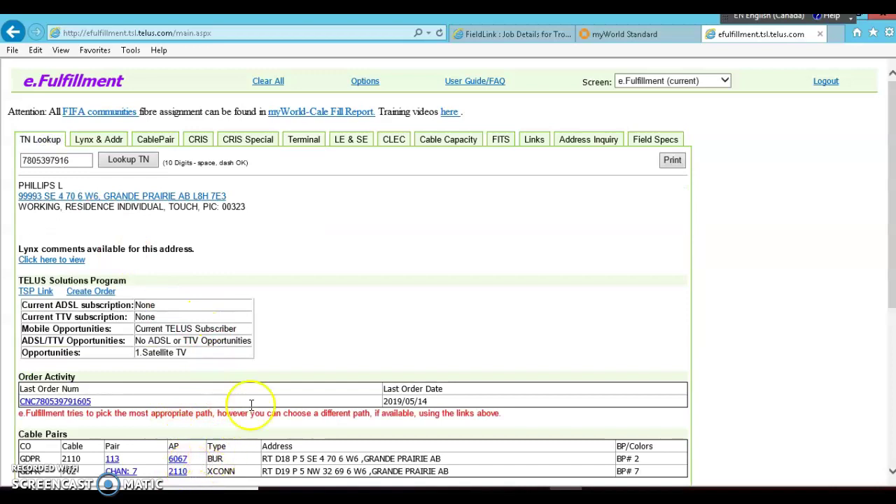
Return to myWorld, open the first Copper CrossConnect: 211 GDPRAB result, and examine its location relative to the surrounding cross-connects and cables.
left_click(622, 32)
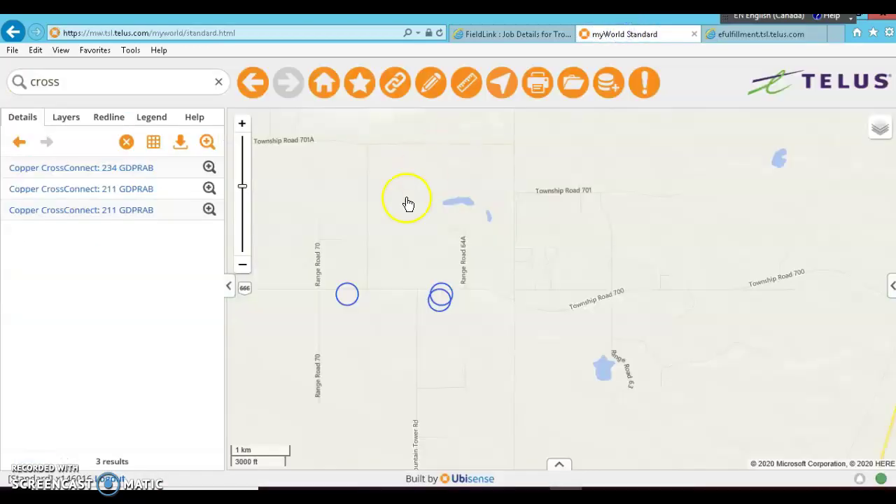
left_click(124, 187)
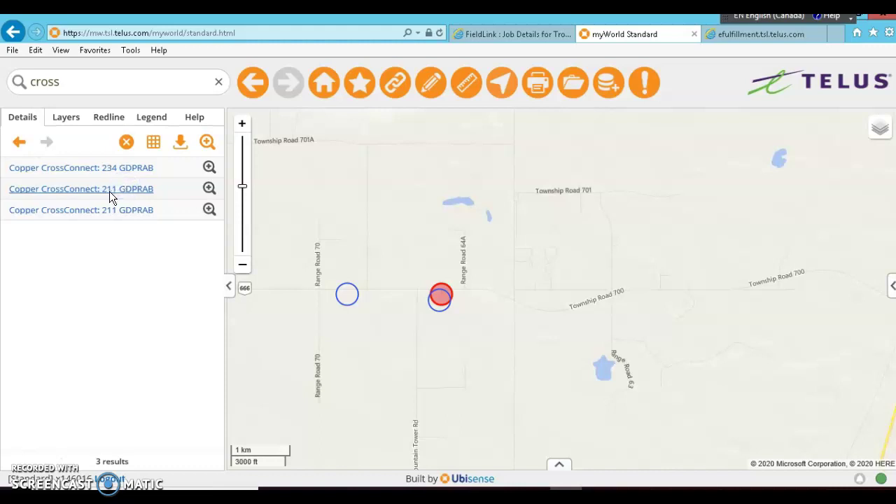
left_click(106, 179)
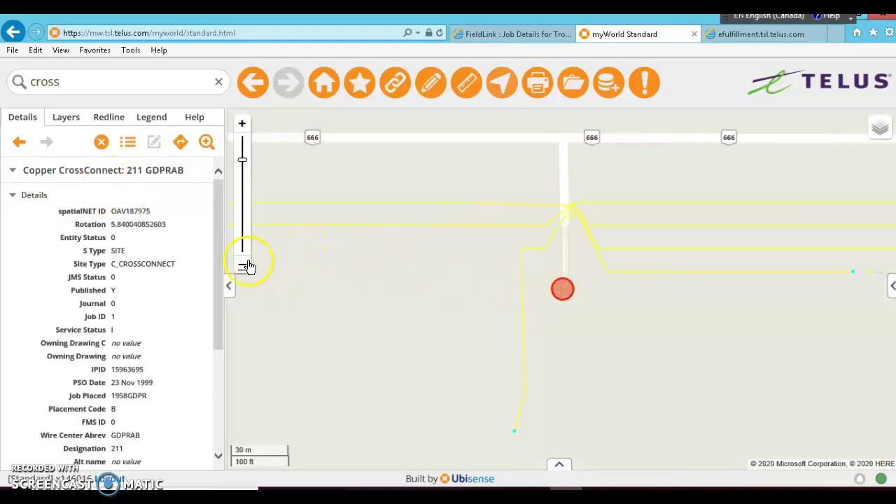
left_click(249, 264)
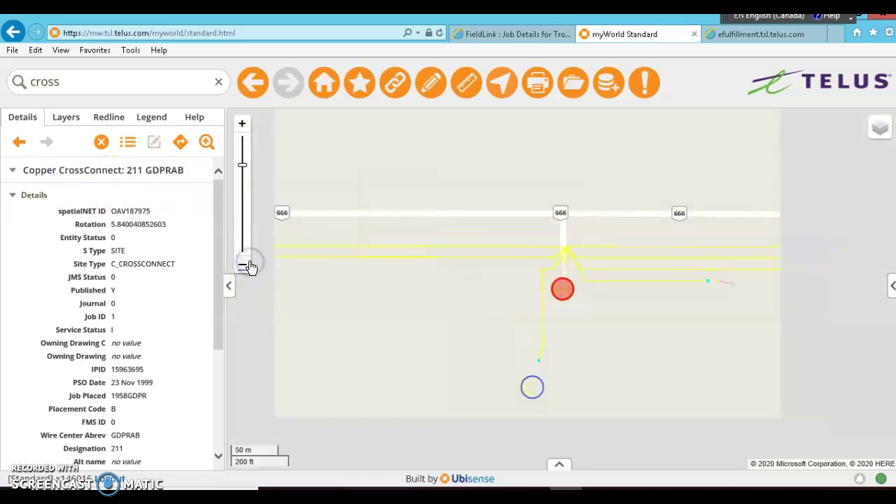
left_click(250, 264)
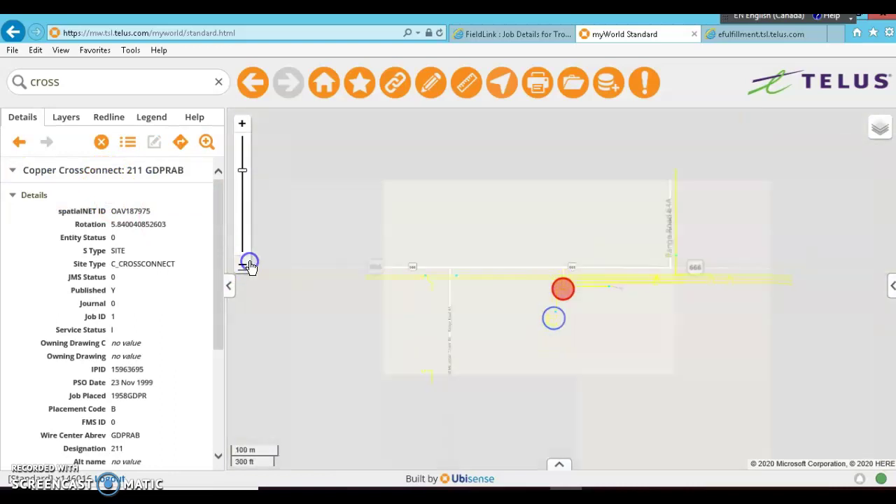
left_click(460, 345)
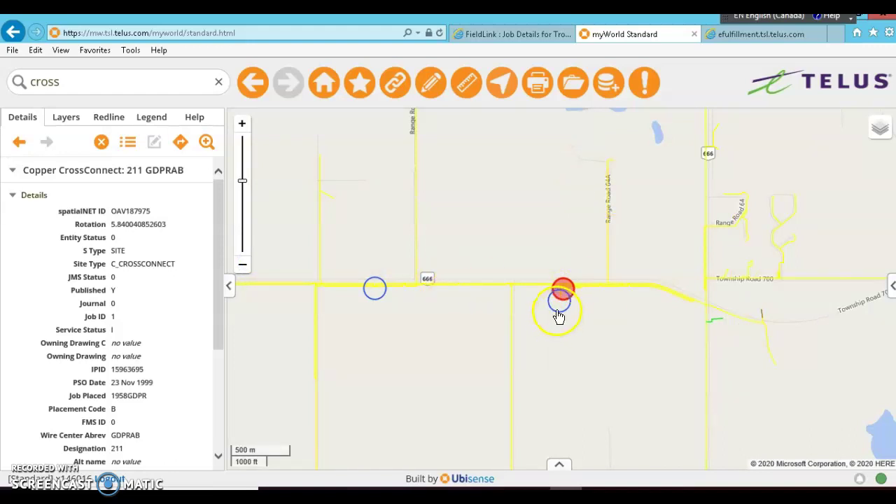
Search the map for number 15959046 and open the matching Copper Buried RAP in its road surroundings.
left_click(147, 89)
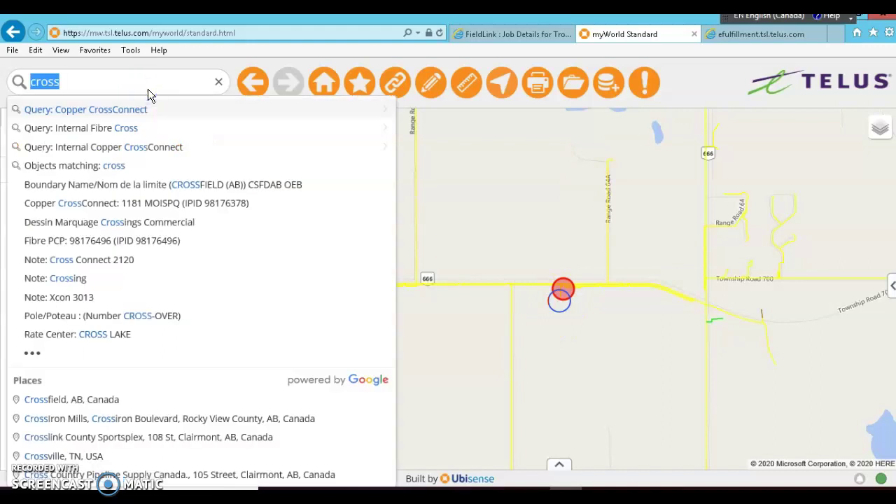
type("15959046")
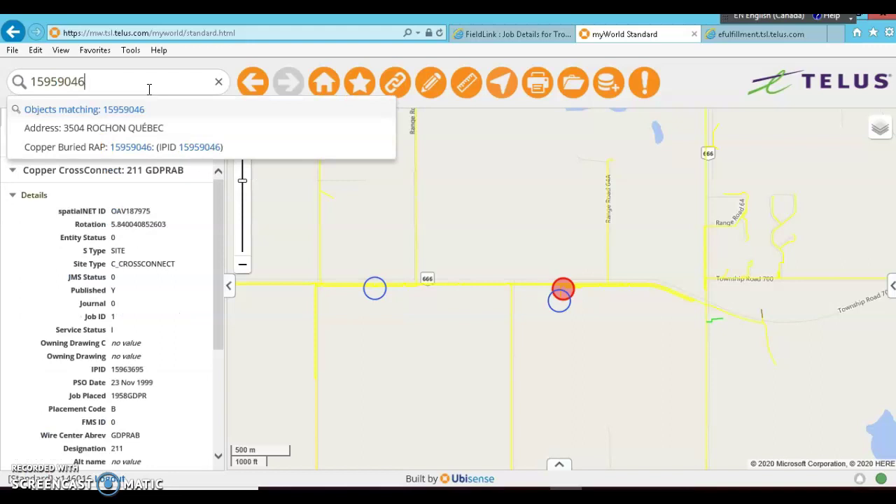
left_click(140, 143)
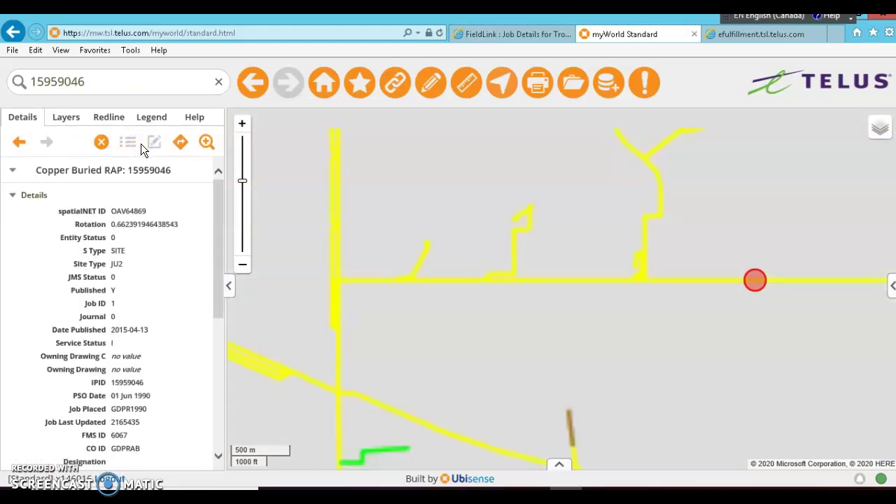
left_click(241, 267)
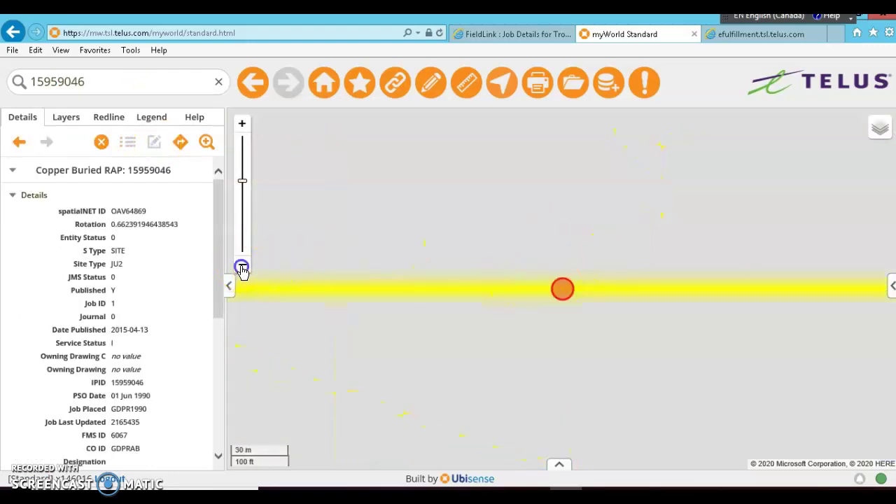
left_click(241, 268)
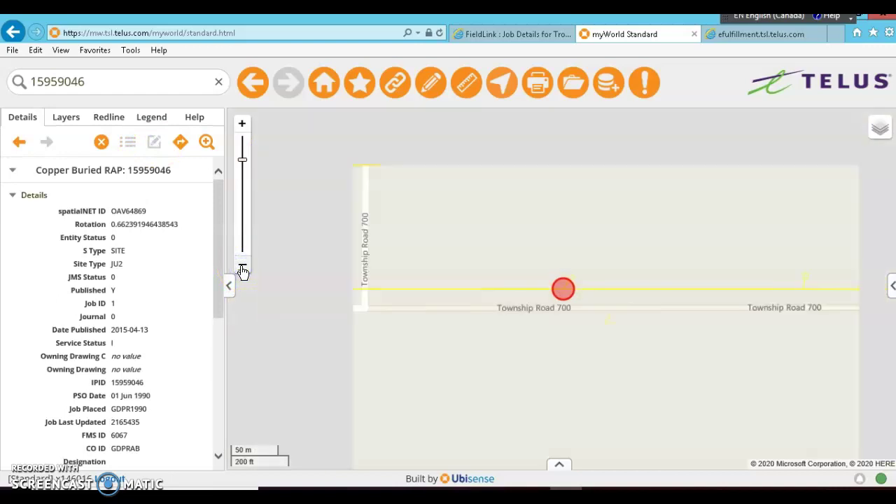
left_click(242, 270)
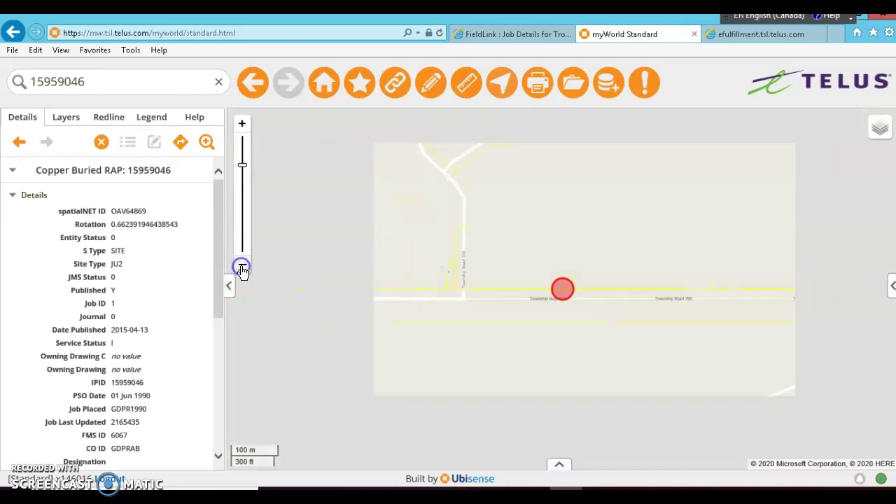
left_click(241, 270)
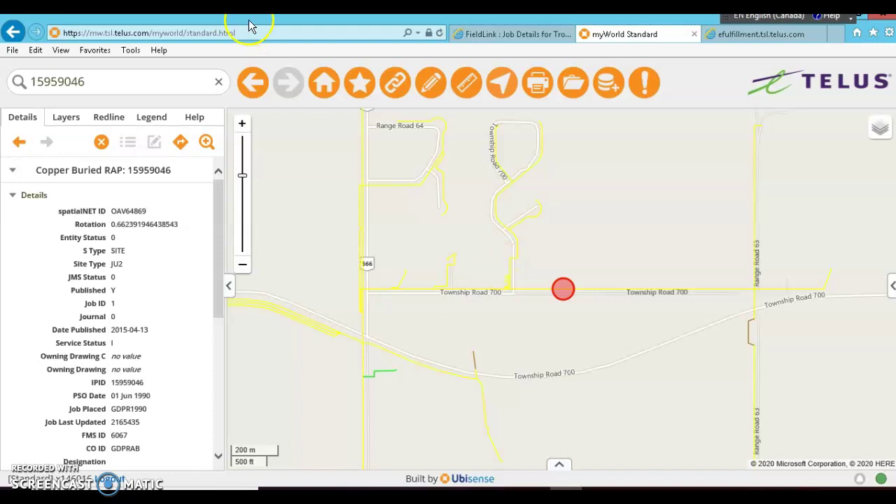
Copy the map number from the search, search for "rap" and run the Copper Buried RAP query limited to the visible window.
left_click(142, 87)
key("ctrl+c")
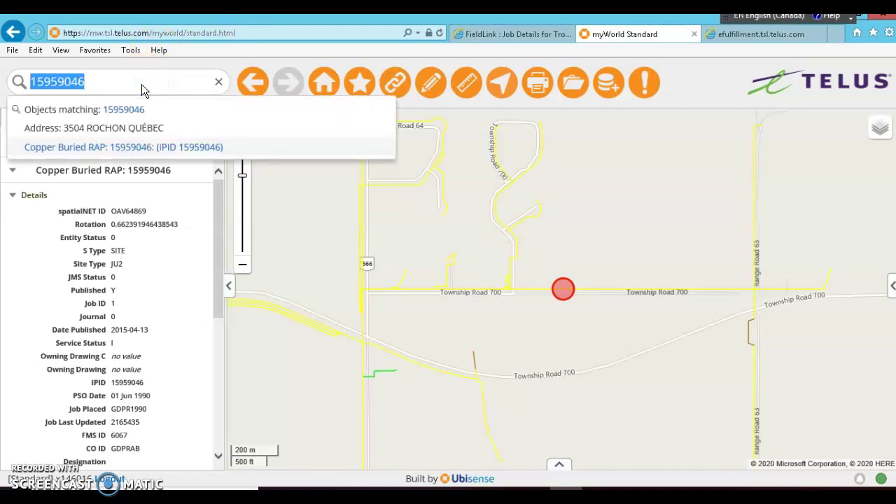
left_click(142, 85)
type("rap")
key("BackSpace")
key("BackSpace")
key("BackSpace")
key("BackSpace")
key("BackSpace")
key("BackSpace")
key("BackSpace")
key("BackSpace")
key("BackSpace")
key("BackSpace")
key("BackSpace")
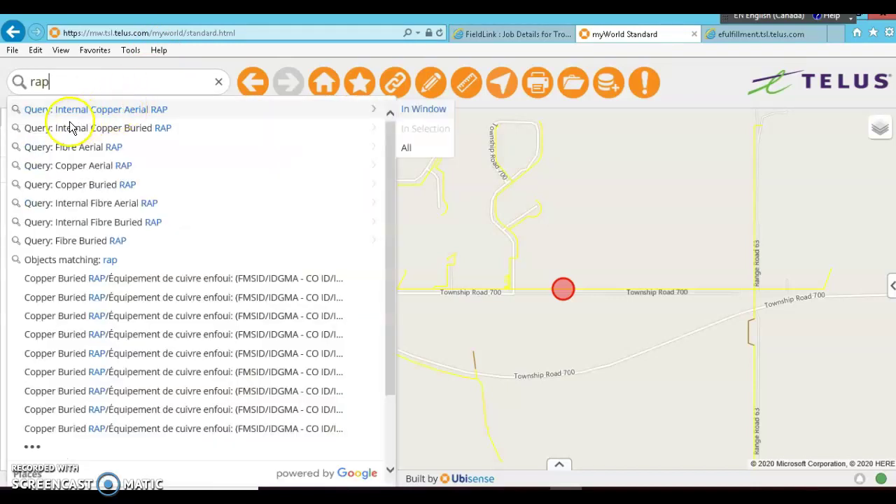
mouse_move(50, 191)
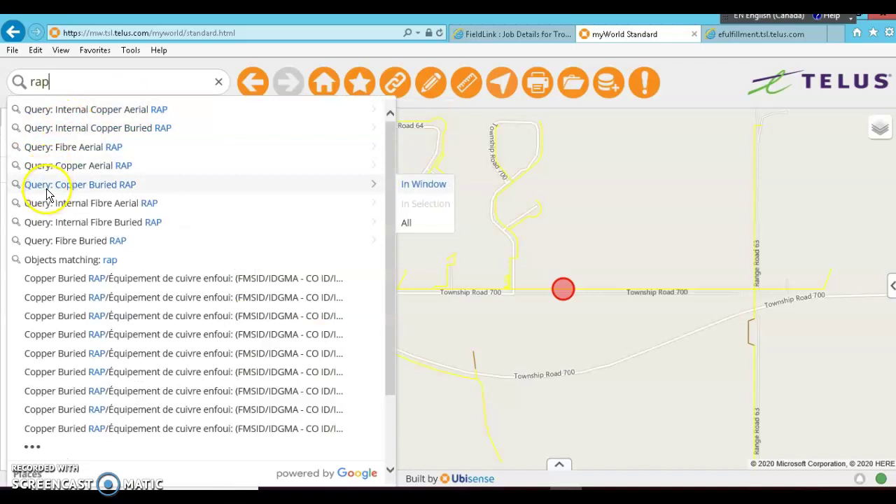
left_click(431, 184)
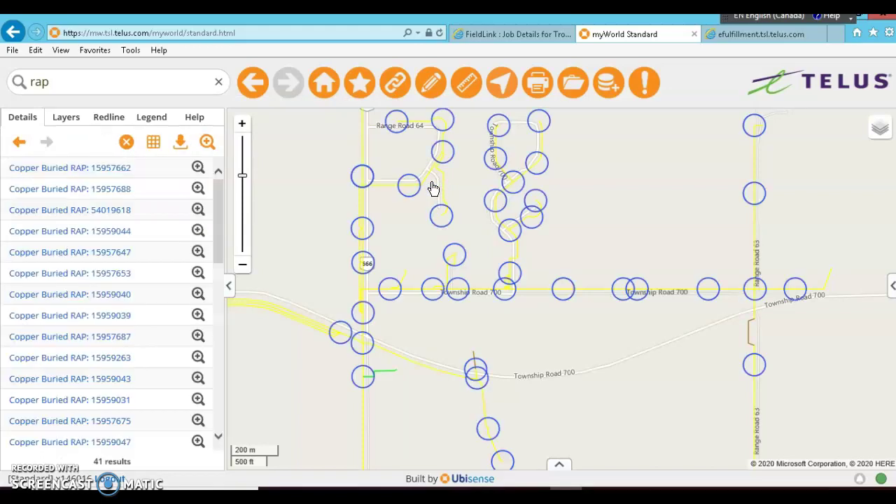
Search again with the copied number 15959046 and reopen its Copper Buried RAP close up on the map.
left_click(147, 93)
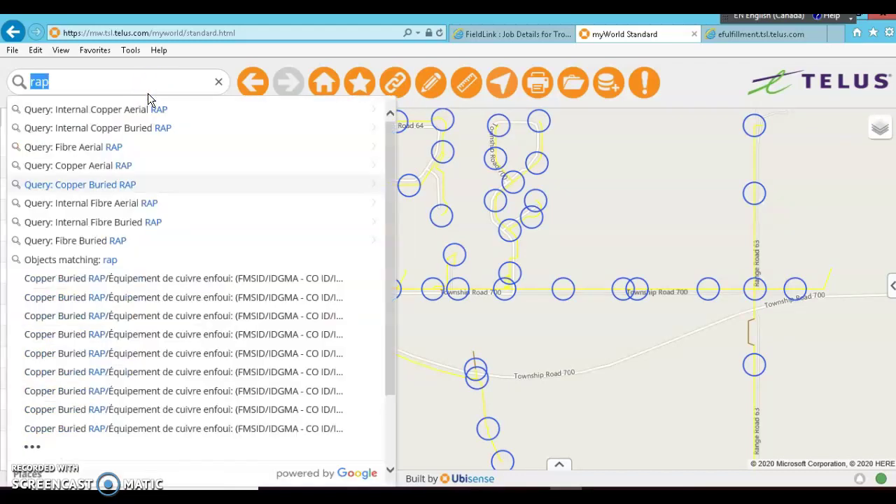
key("ctrl+v")
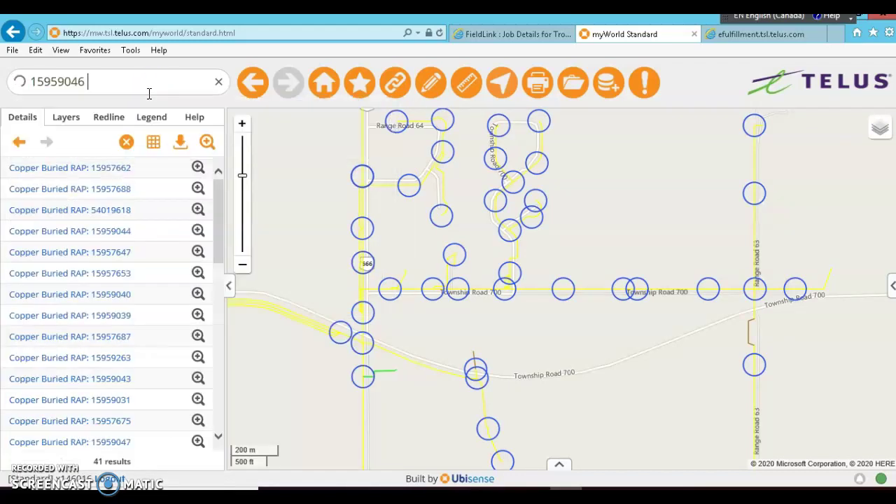
left_click(138, 147)
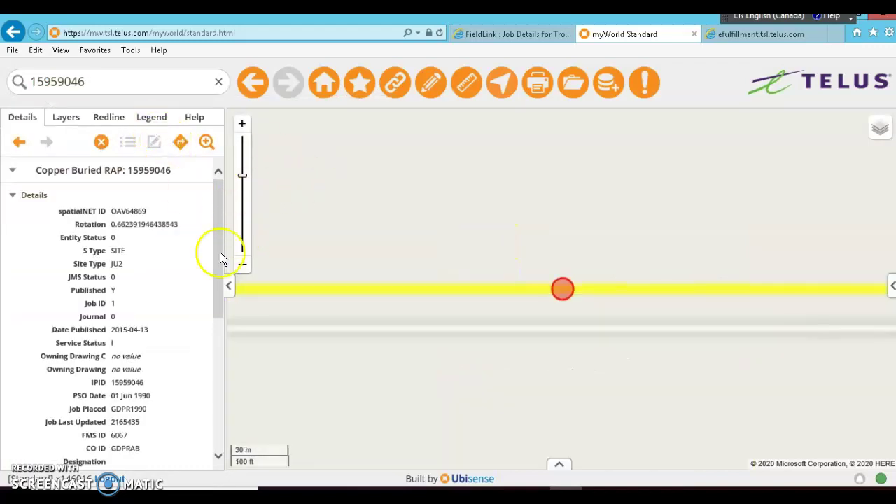
left_click(243, 168)
left_click(536, 276)
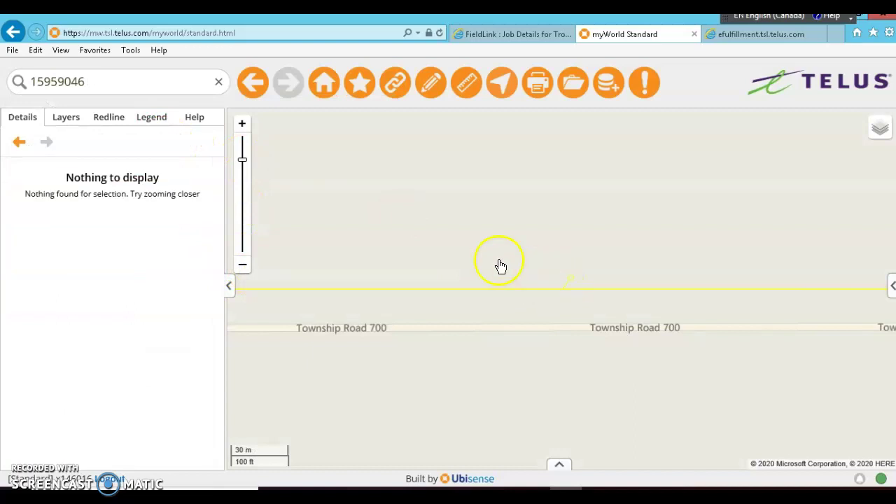
Search for "copper" and run the Copper Buried RAP query in the visible window around RAP 15959046, repeating it over a wider area.
left_click(98, 87)
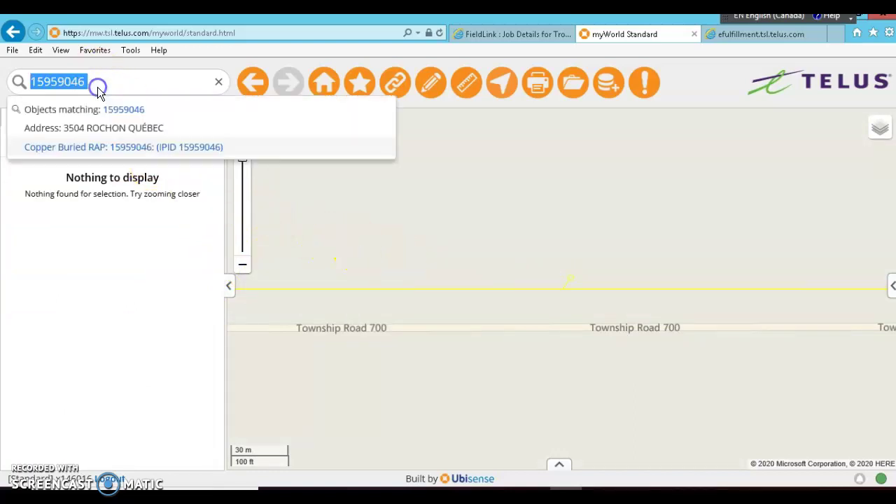
type("copper")
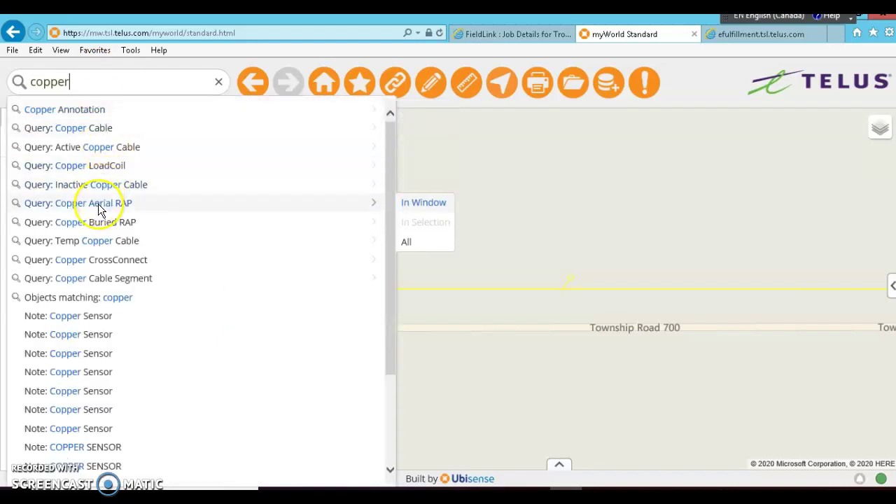
mouse_move(294, 227)
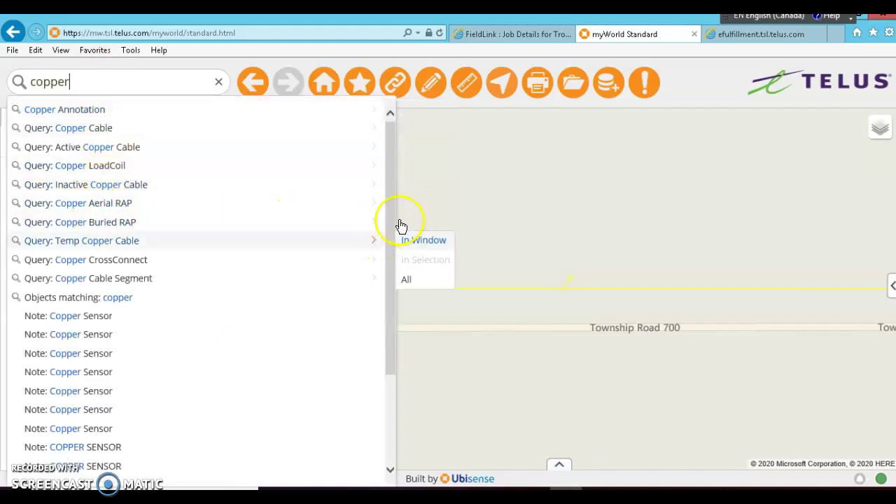
left_click(412, 222)
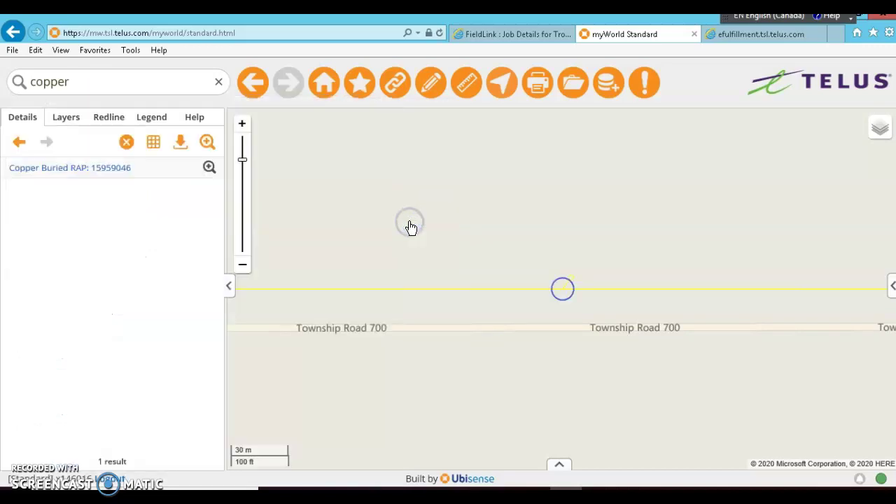
left_click(243, 263)
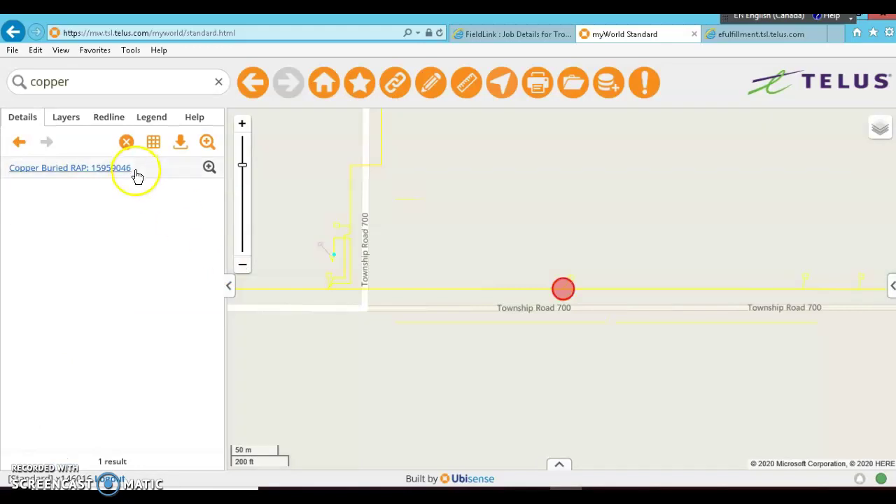
left_click(118, 82)
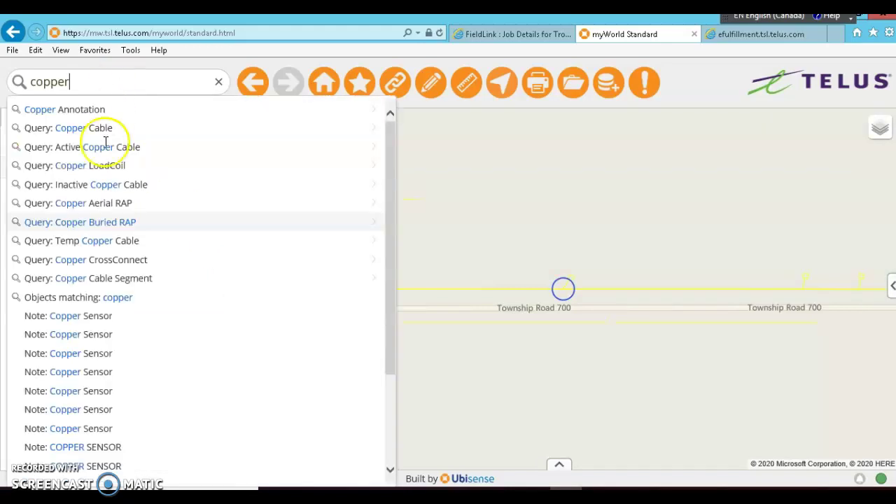
mouse_move(110, 222)
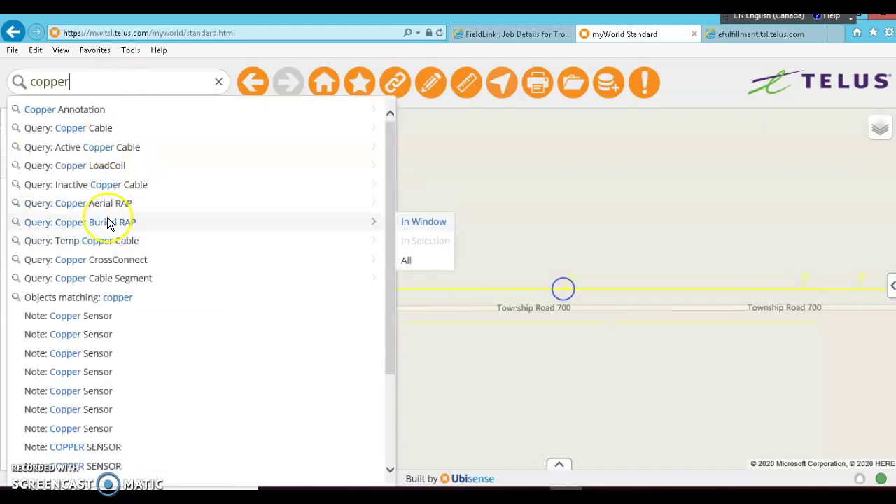
left_click(414, 223)
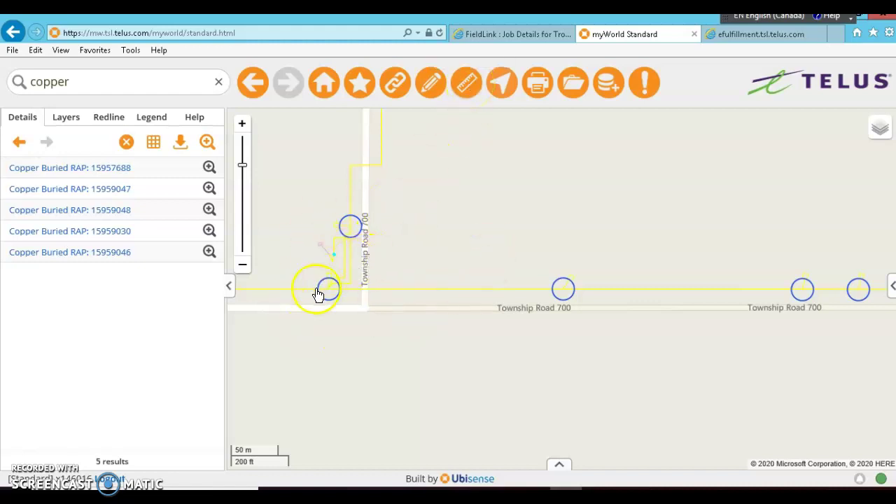
Measure along Township Road 700 from the buried RAP beside the road corner and from the corner itself toward RAP 15959046.
left_click(466, 84)
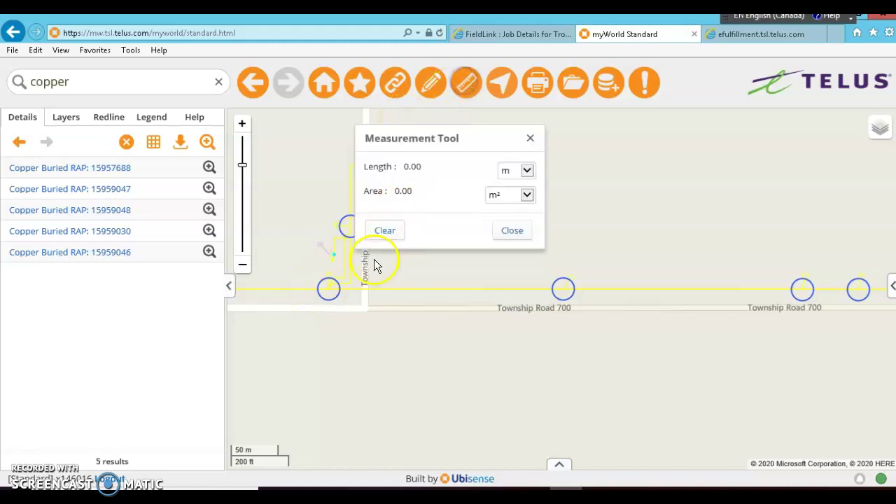
left_click(331, 311)
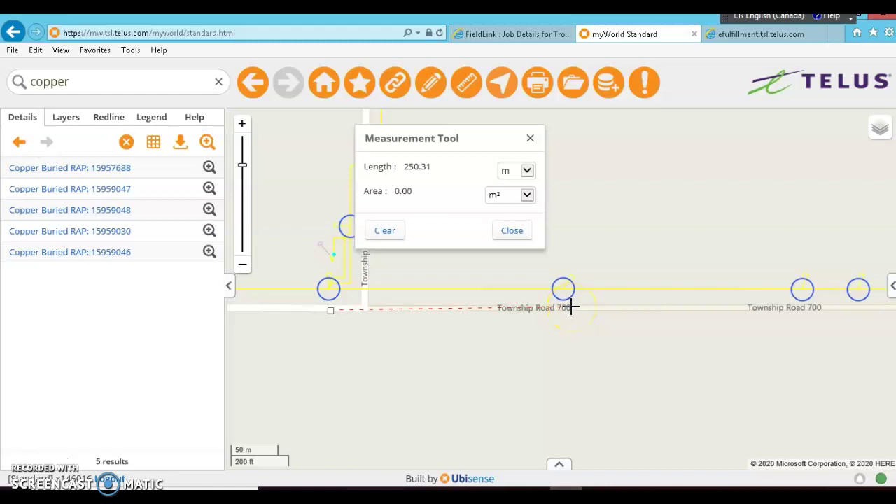
left_click(518, 229)
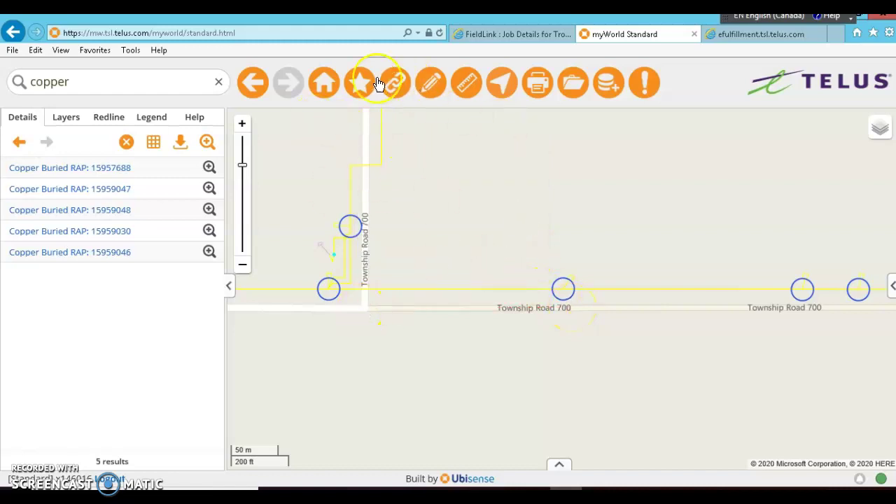
left_click(465, 90)
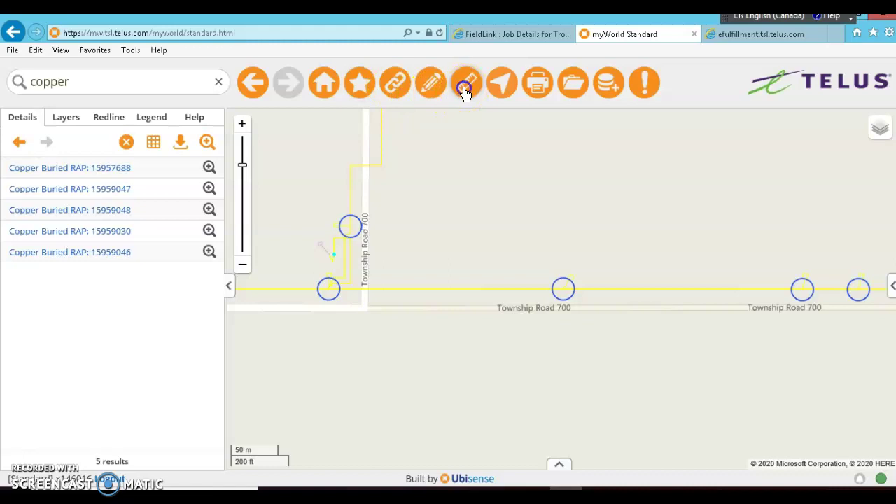
left_click(364, 312)
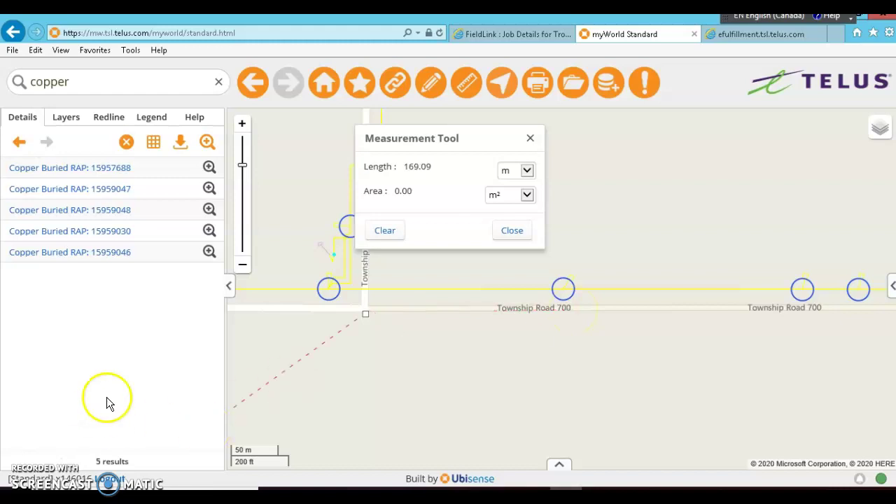
double_click(514, 249)
left_click(513, 238)
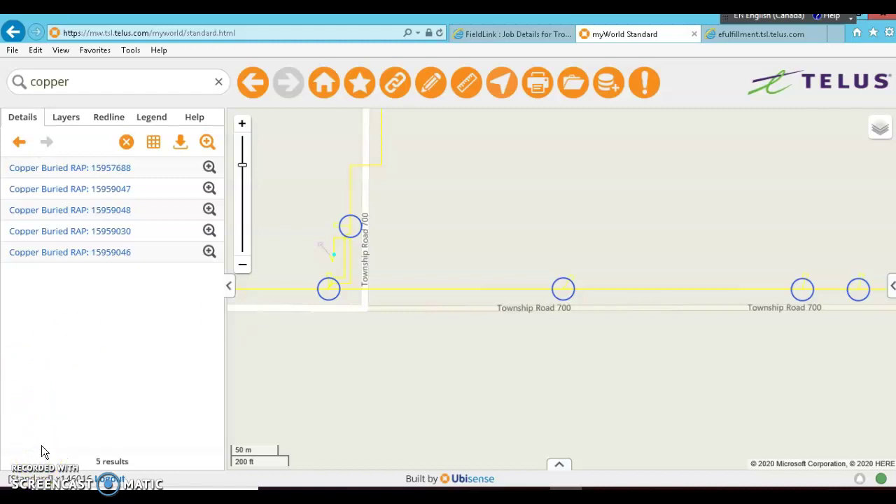
Open the Copper Buried RAP just west of the Township Road 700 corner and review its details down to the equipment counts.
left_click(328, 289)
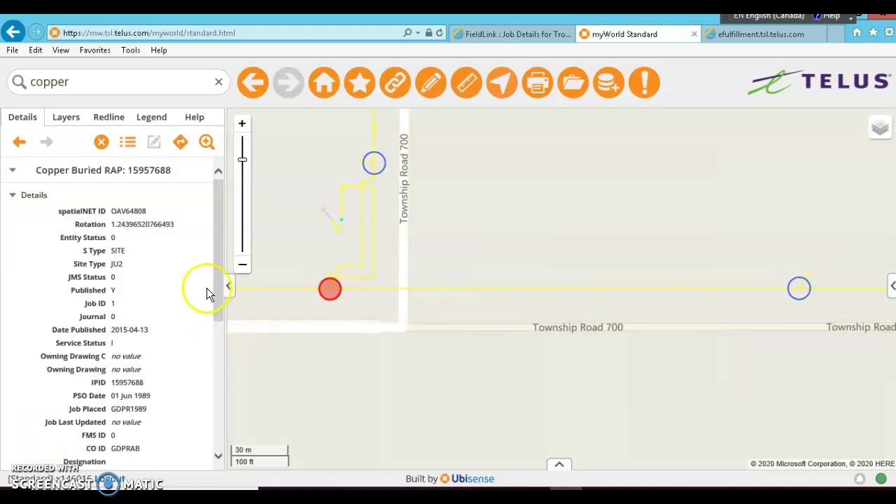
left_click_drag(220, 270, 198, 463)
left_click_drag(217, 423, 218, 457)
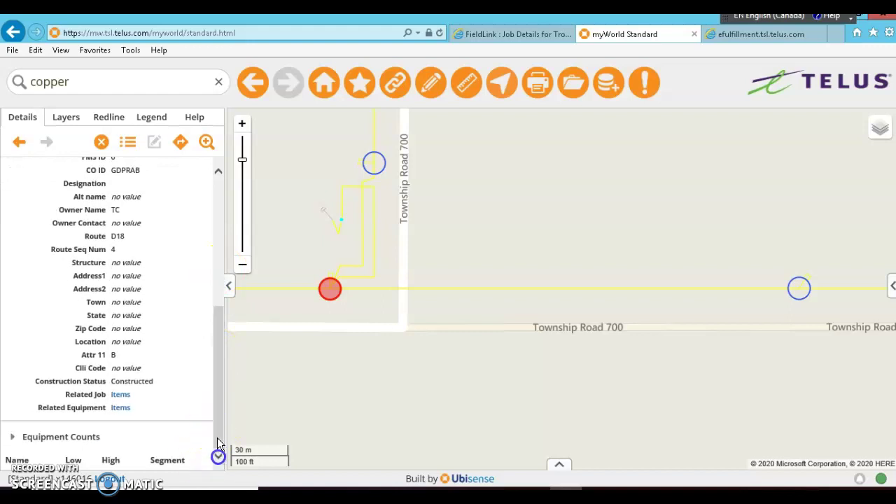
Hide the details pane and select the copper cable where it meets Copper Buried RAP 15957688.
left_click(221, 289)
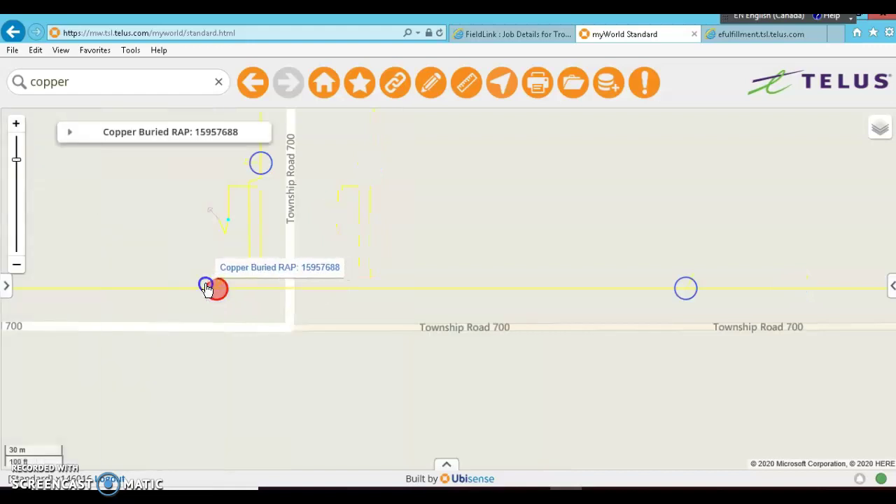
scroll(208, 288, "up", 2)
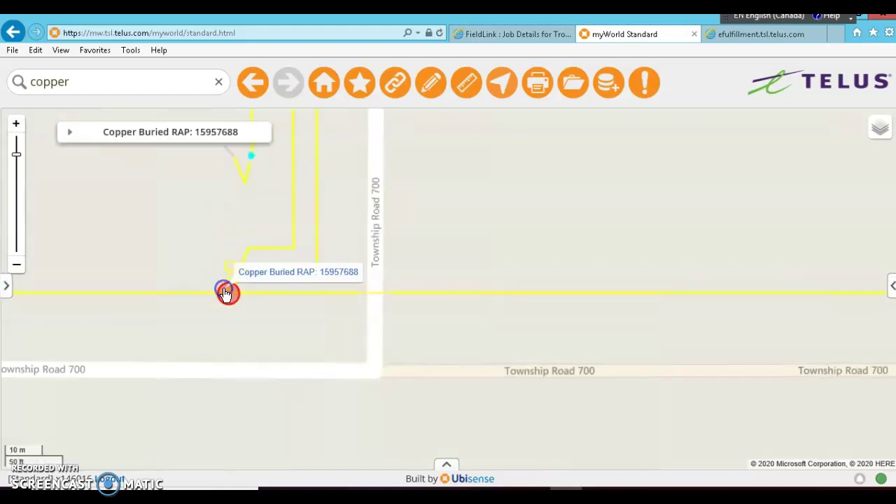
scroll(224, 294, "up", 1)
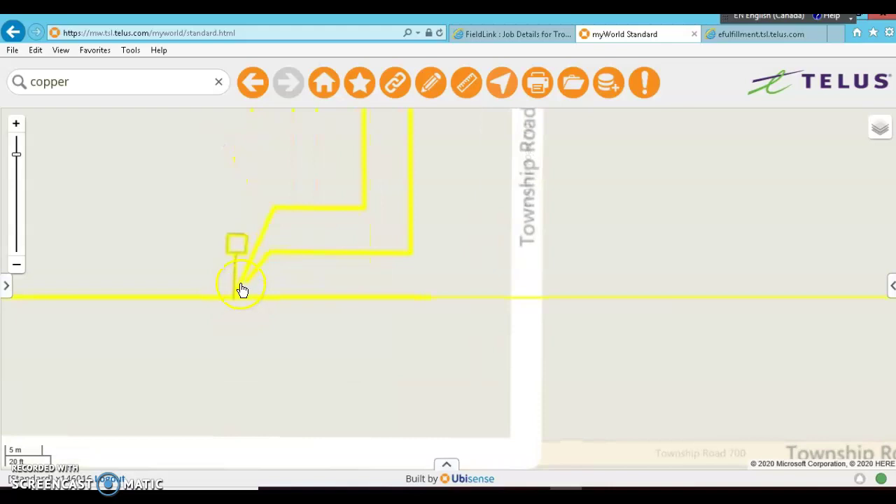
left_click(240, 289)
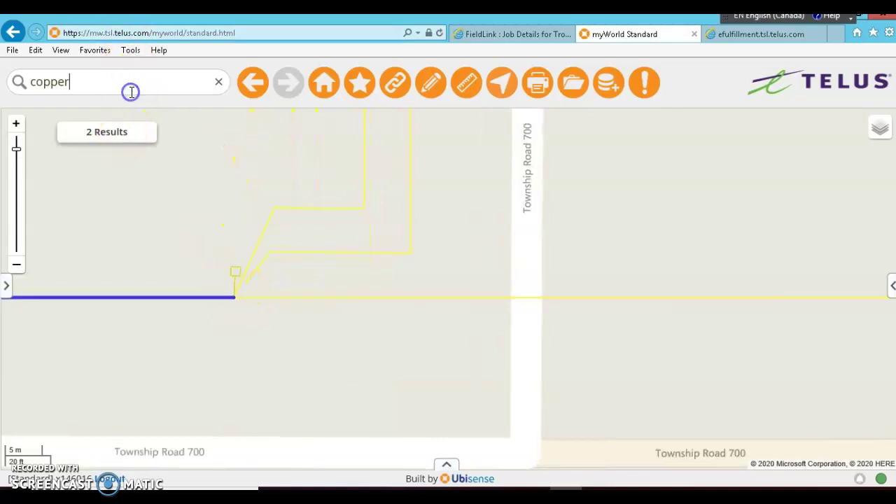
Run the Copper Buried RAP query in the visible window and select Copper Buried RAP 15957688 just west of the Township Road 700 corner.
left_click(131, 92)
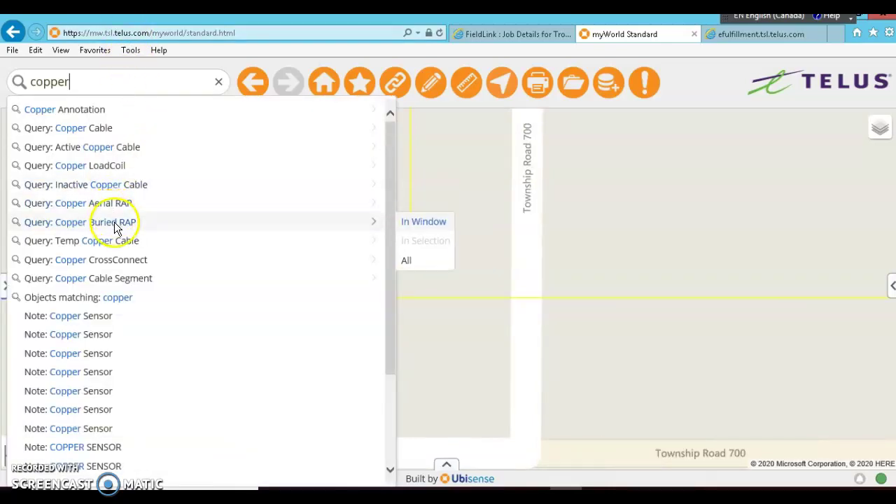
left_click(410, 234)
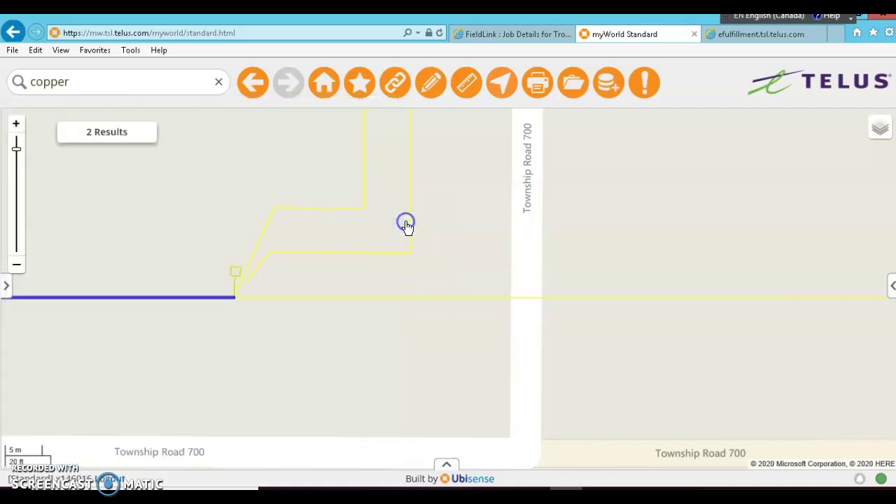
left_click(16, 264)
left_click(14, 264)
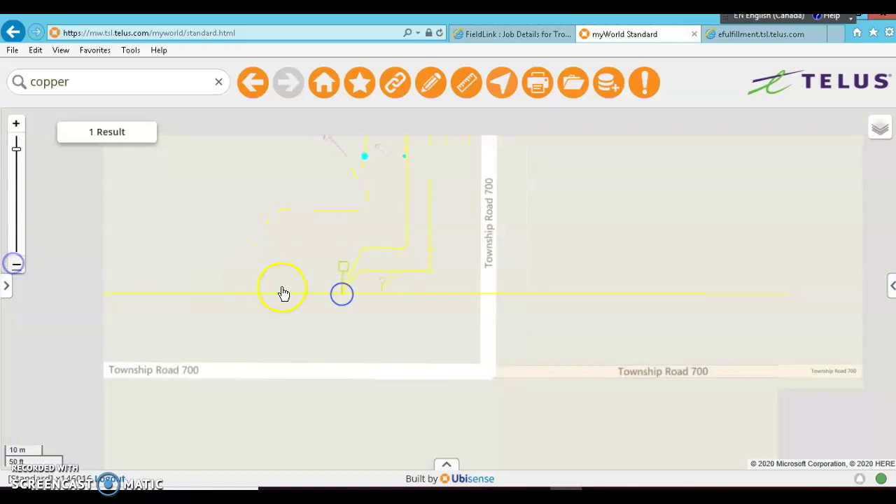
left_click(342, 295)
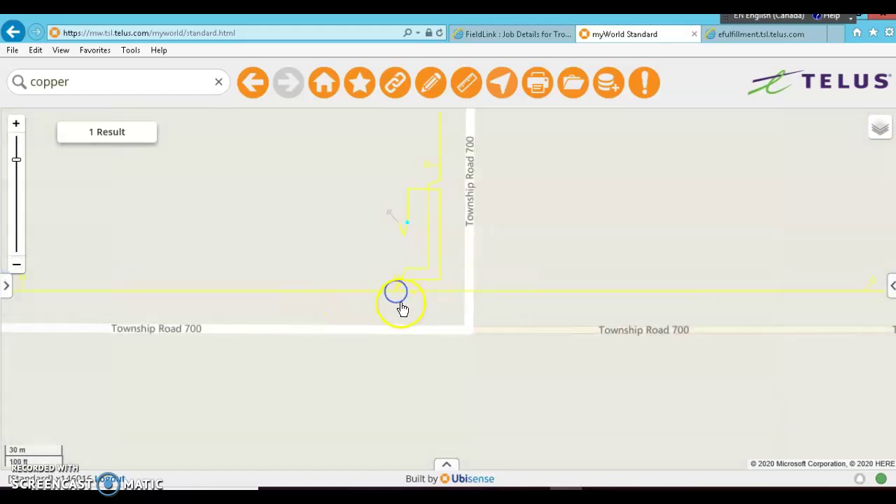
left_click(397, 300)
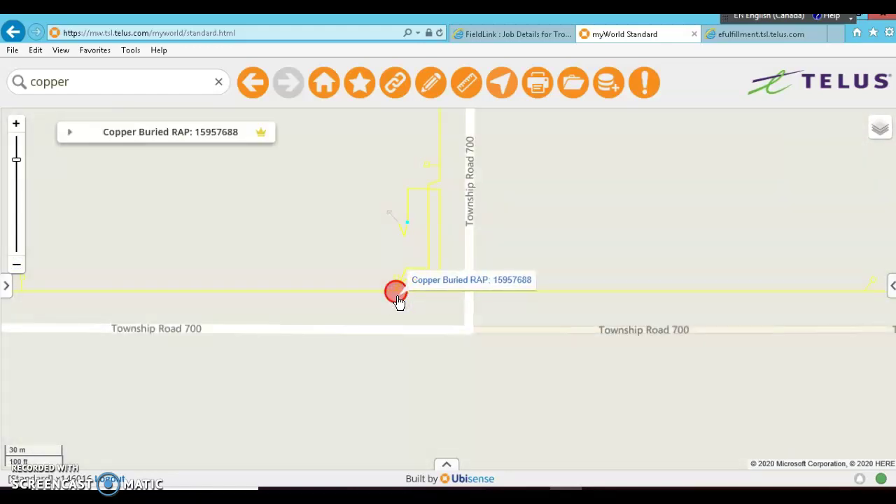
left_click(396, 299)
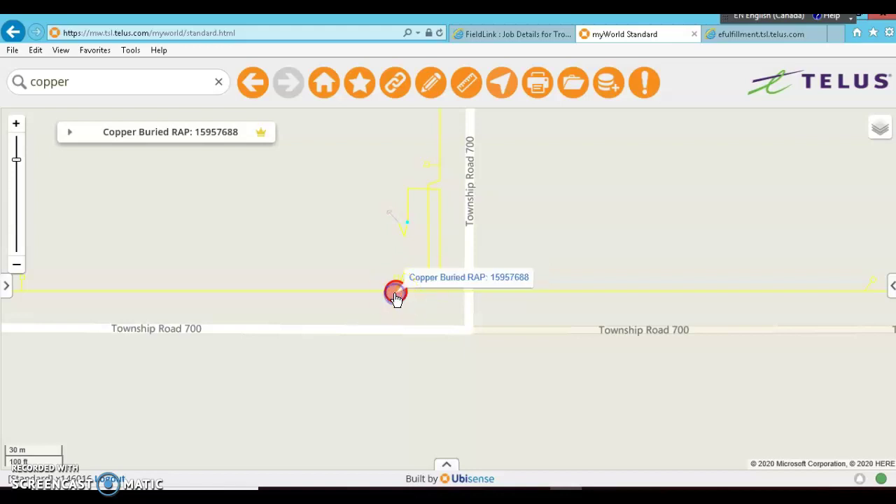
scroll(395, 300, "up", 1)
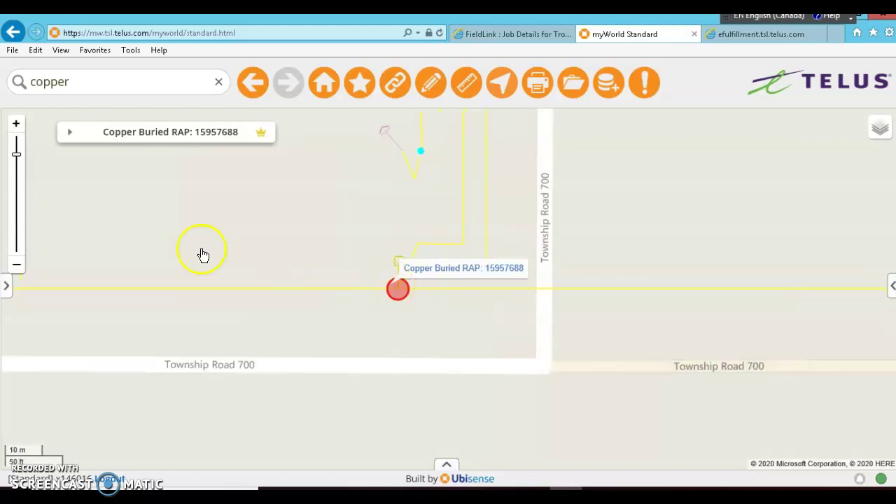